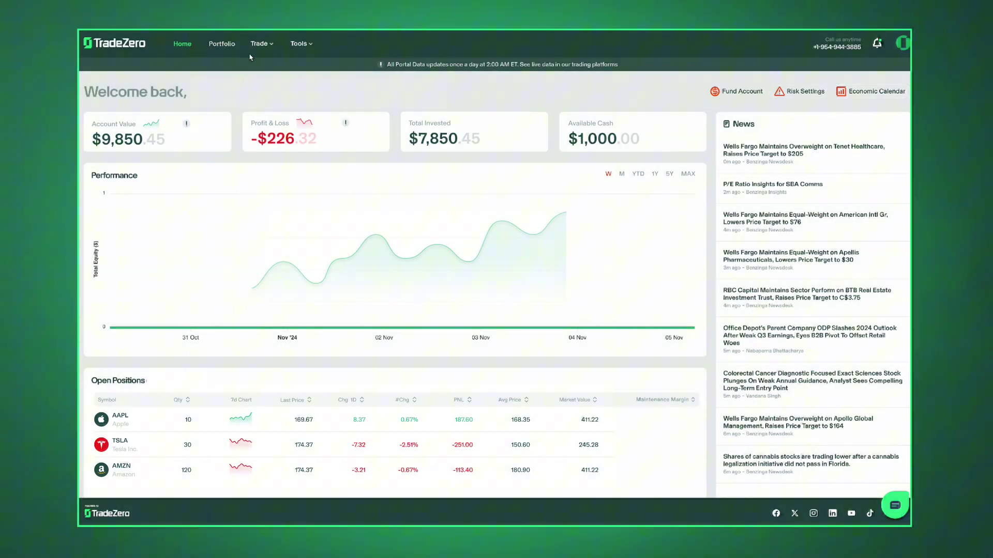
left_click(222, 44)
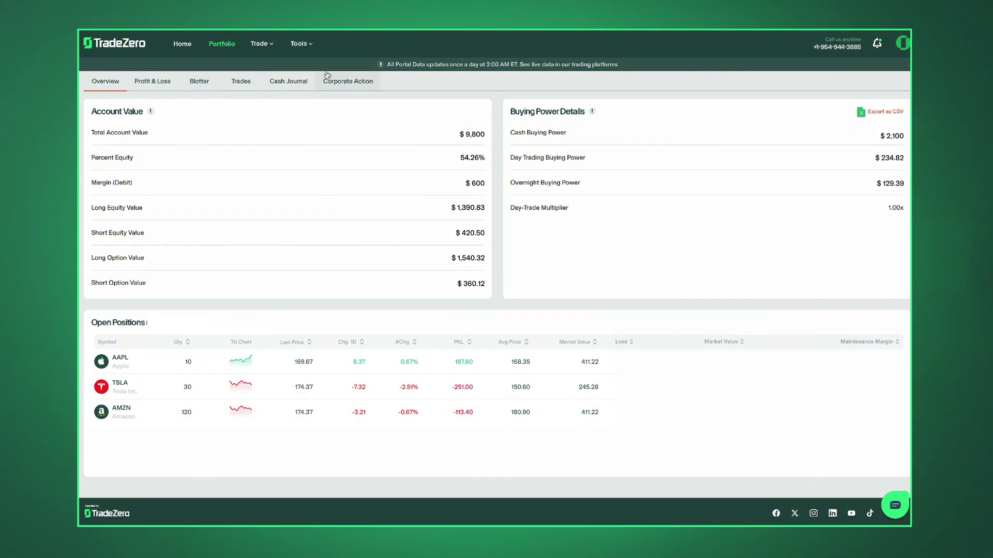
left_click(262, 43)
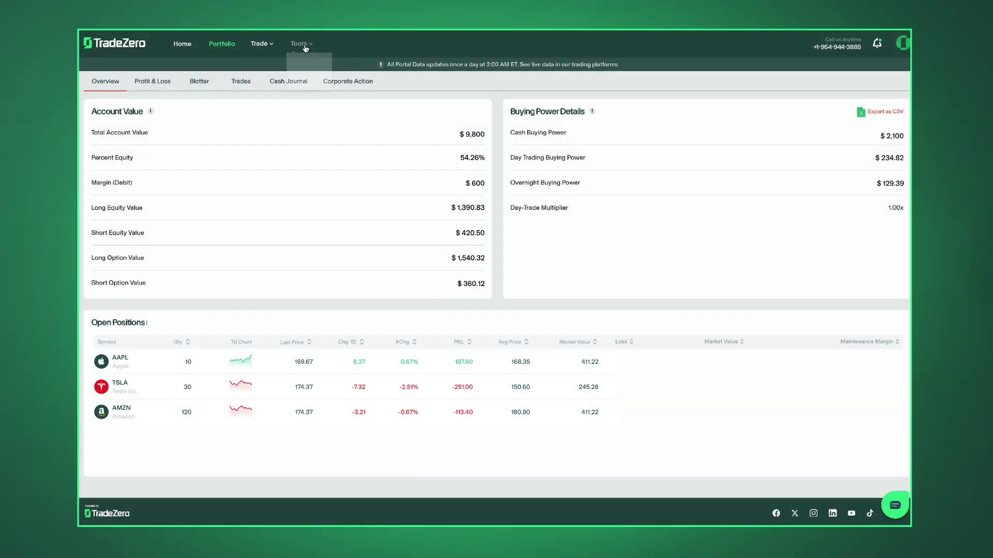
left_click(301, 44)
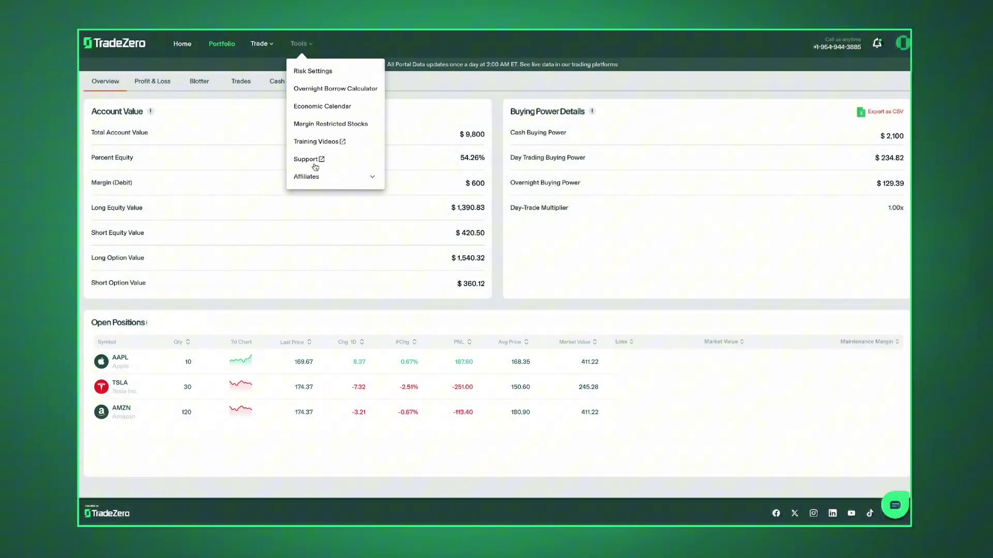
left_click(416, 233)
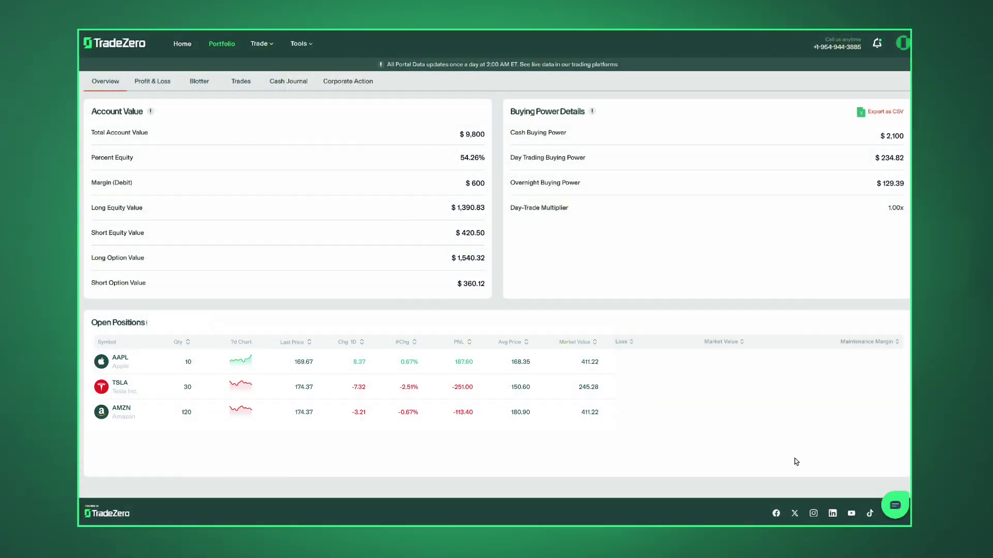
- Dismiss the live chat form and choose Feature Request from the avatar account menu
left_click(892, 506)
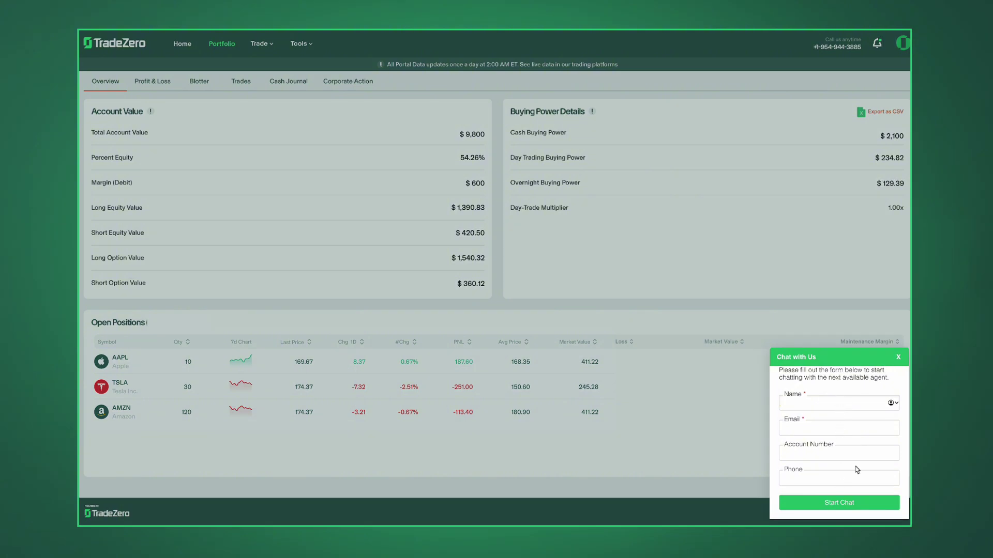
left_click(901, 359)
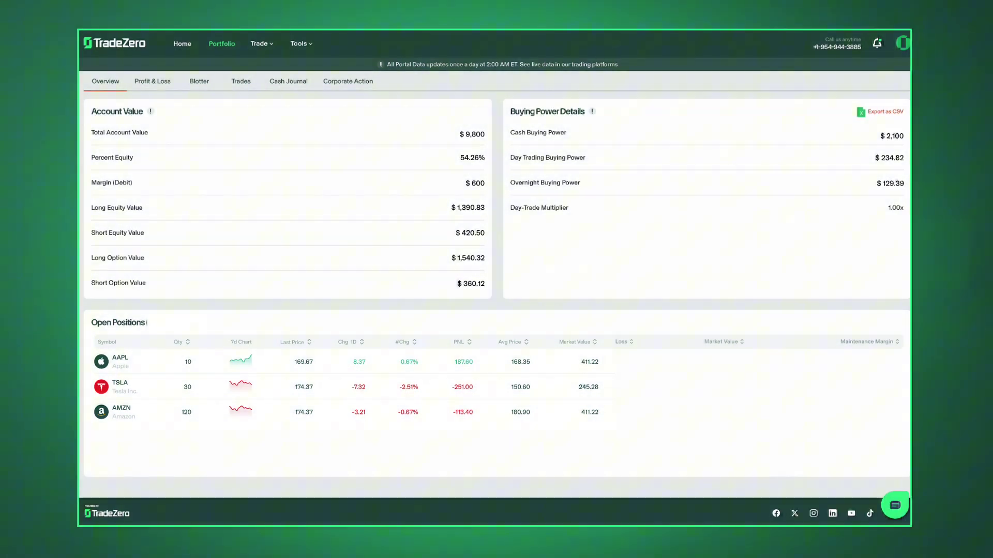
left_click(902, 43)
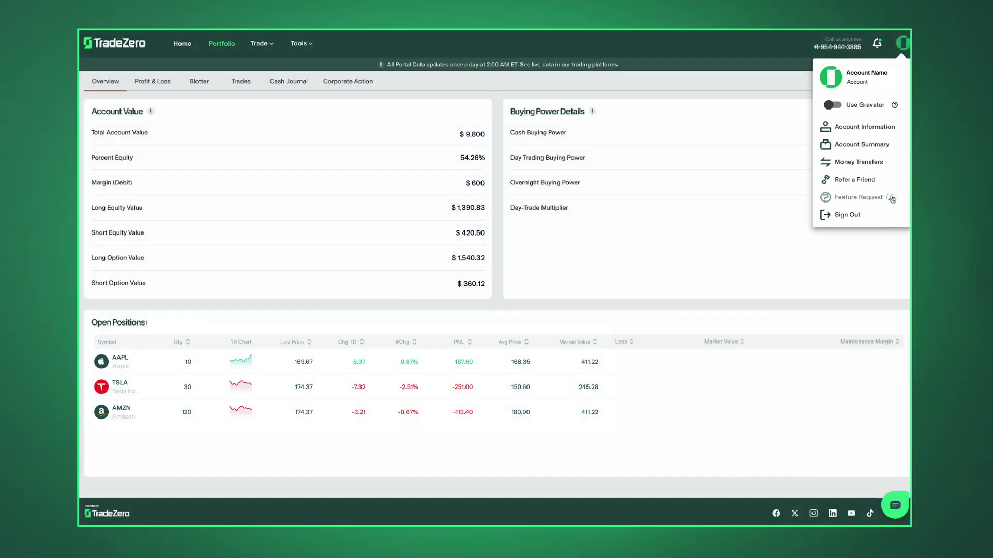
left_click(884, 197)
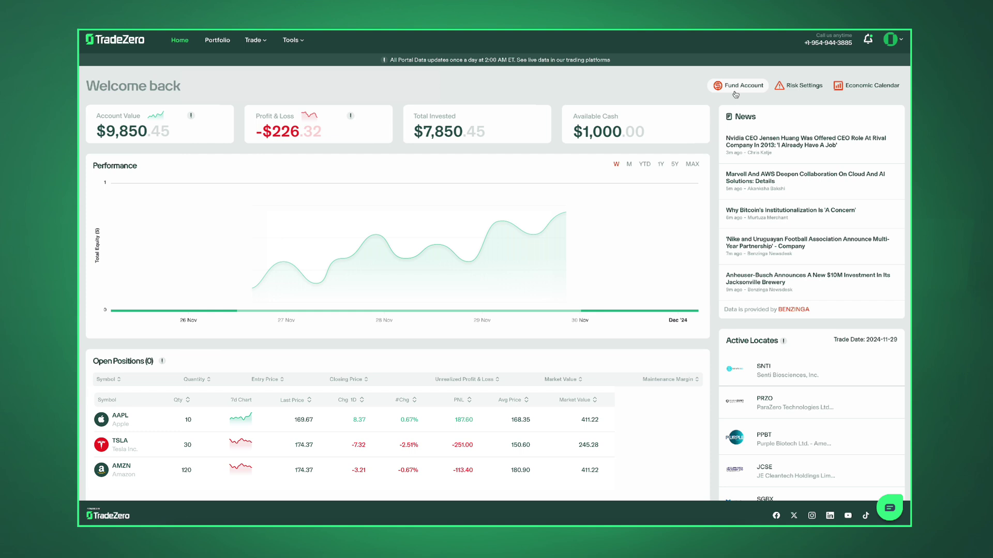
- On Fund Account's Deposit Money page, view the Bank Wire, Wise ACH and Revolut ACH deposit details in turn
left_click(735, 87)
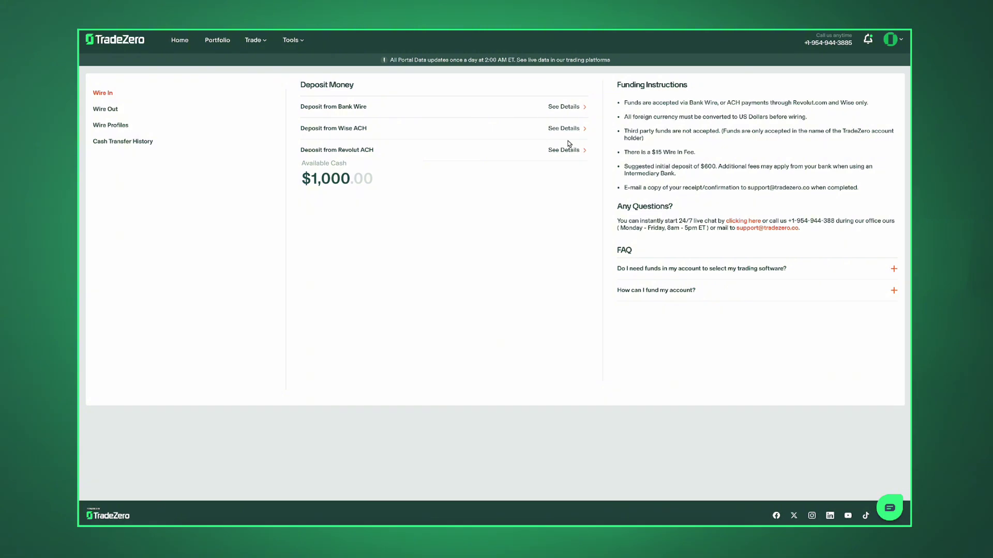
left_click(565, 107)
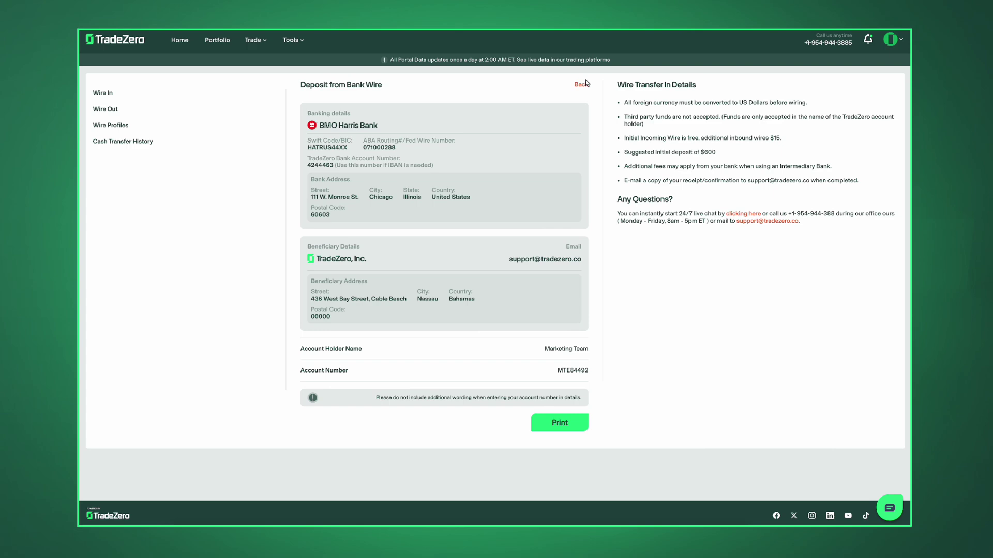
left_click(582, 84)
left_click(567, 127)
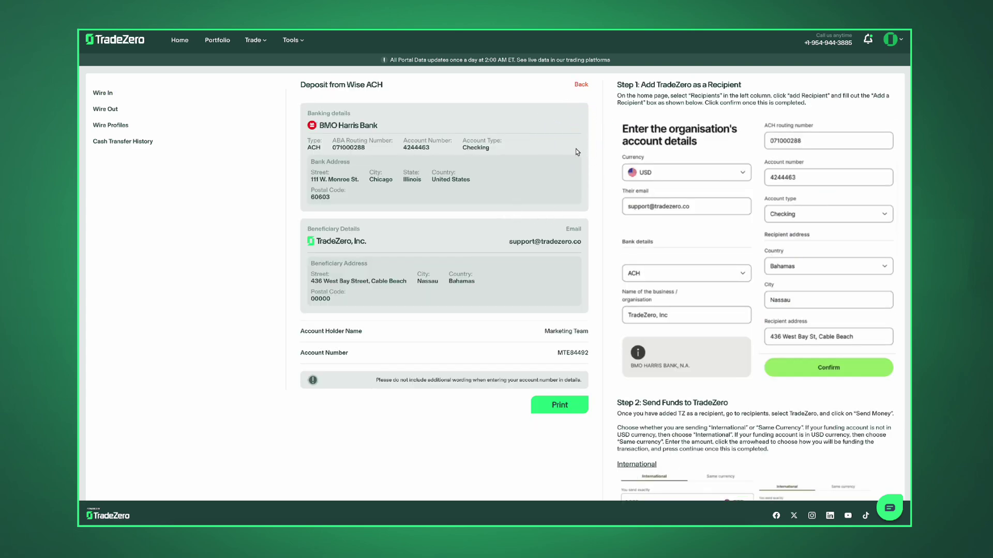
left_click(578, 86)
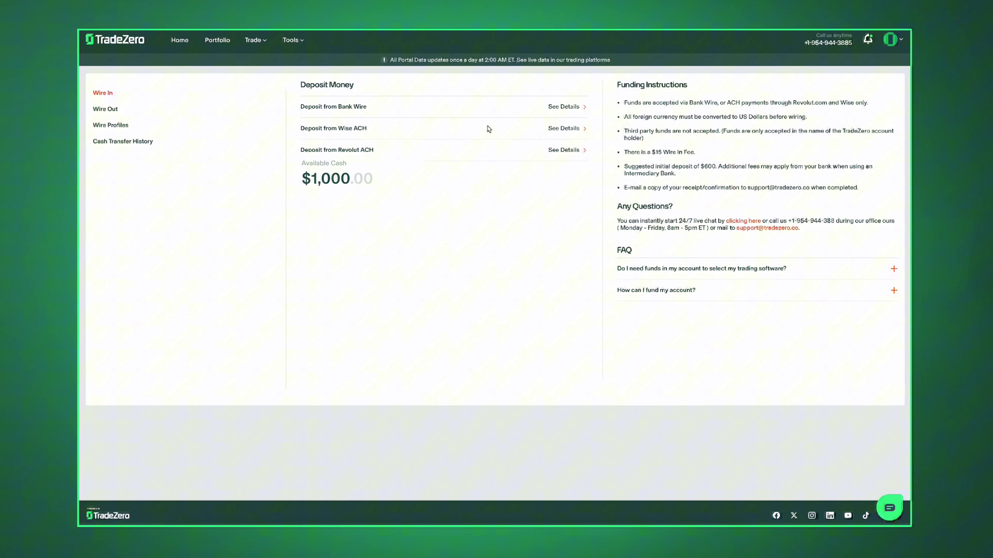
left_click(550, 151)
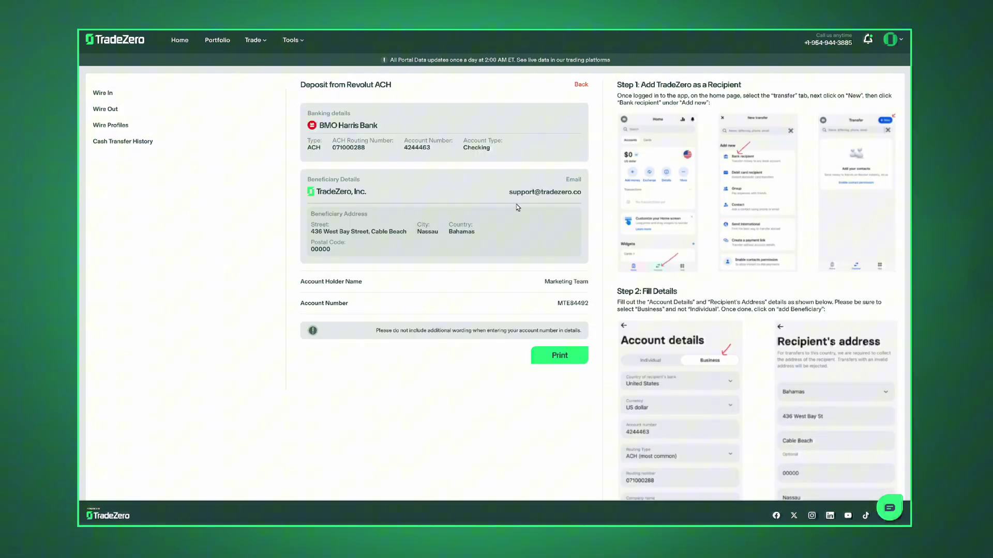
- Return to the deposit options, then browse Wire Profiles, Wire Out and Wire In from the sidebar
left_click(580, 84)
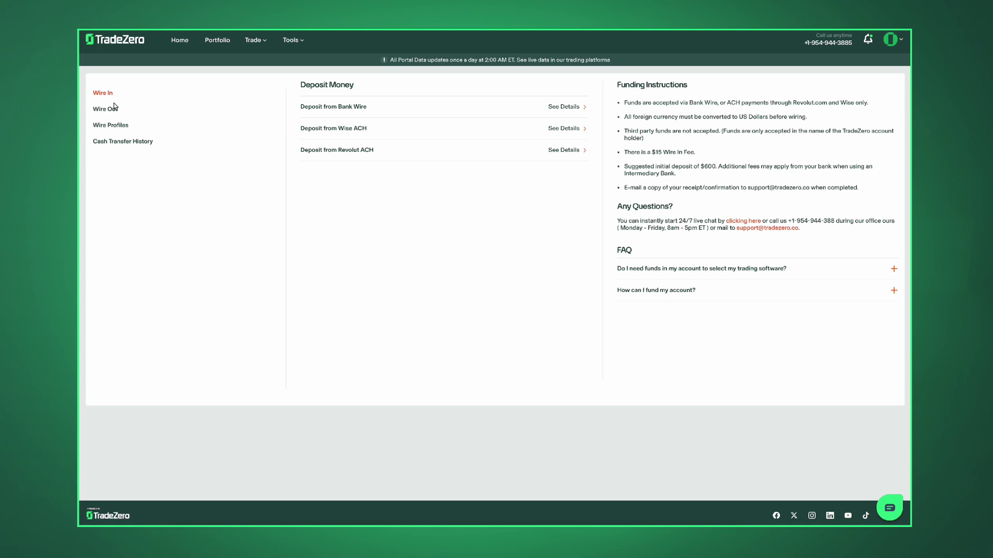
left_click(111, 125)
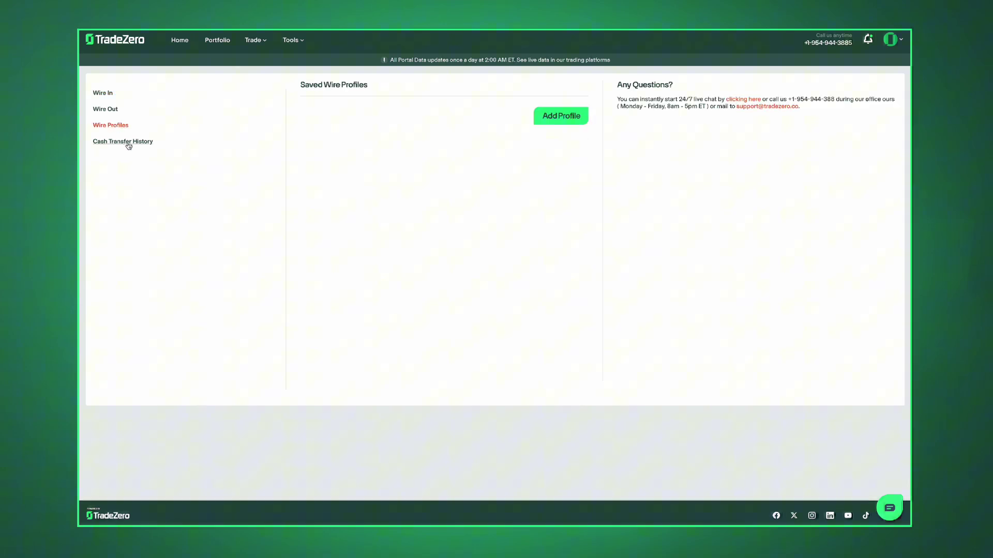
left_click(105, 109)
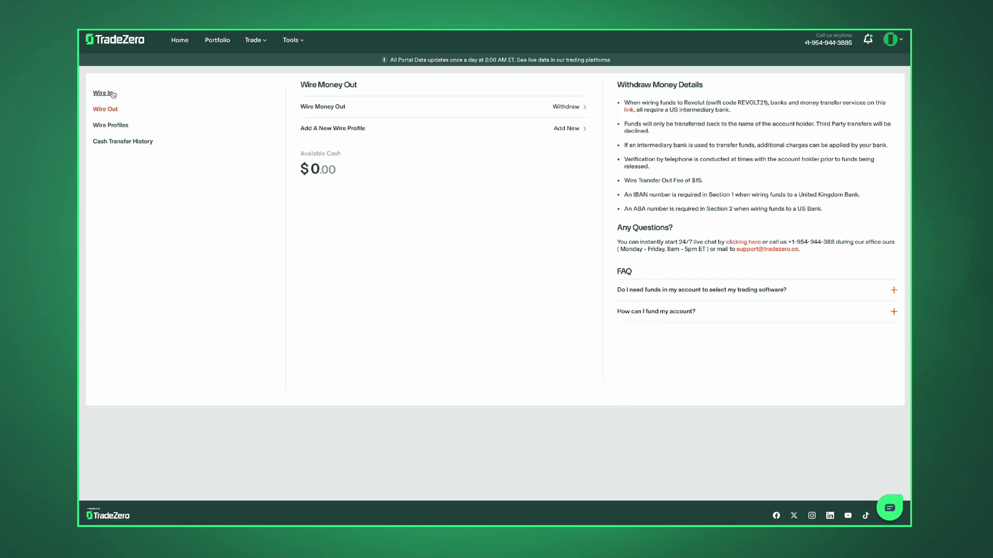
left_click(104, 93)
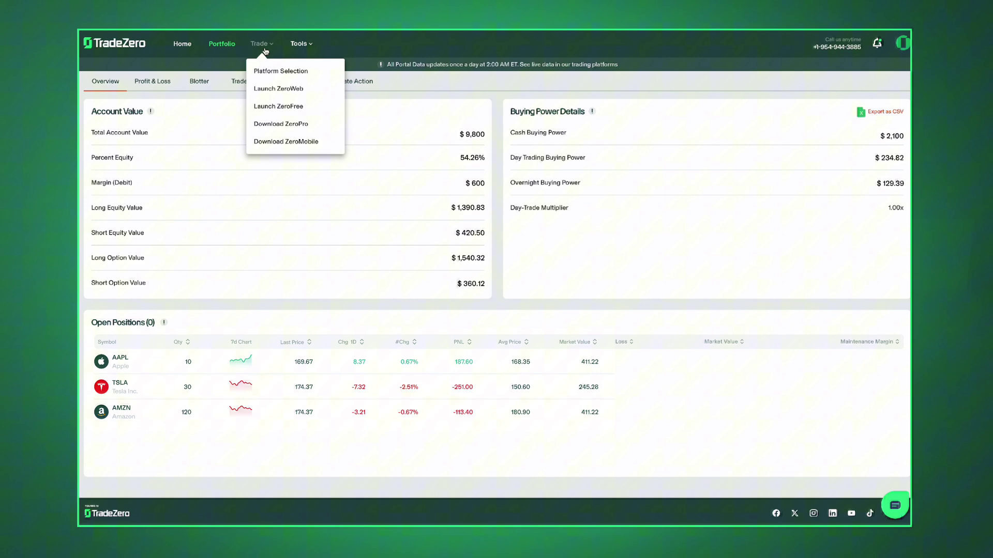
- Reach Platform Selection comparing the $59 ProBundle with the $0 FreeBundle Platform Pack
left_click(280, 70)
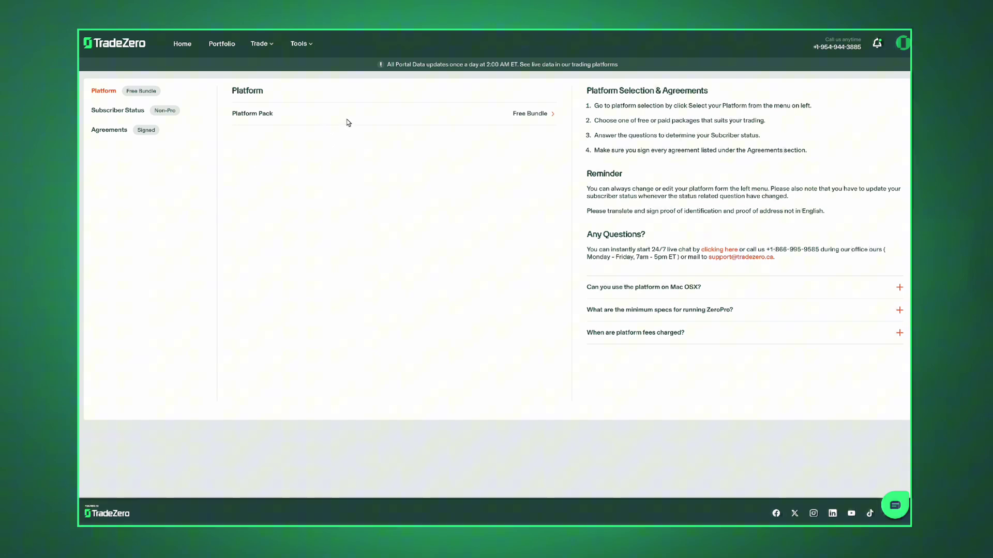
left_click(531, 113)
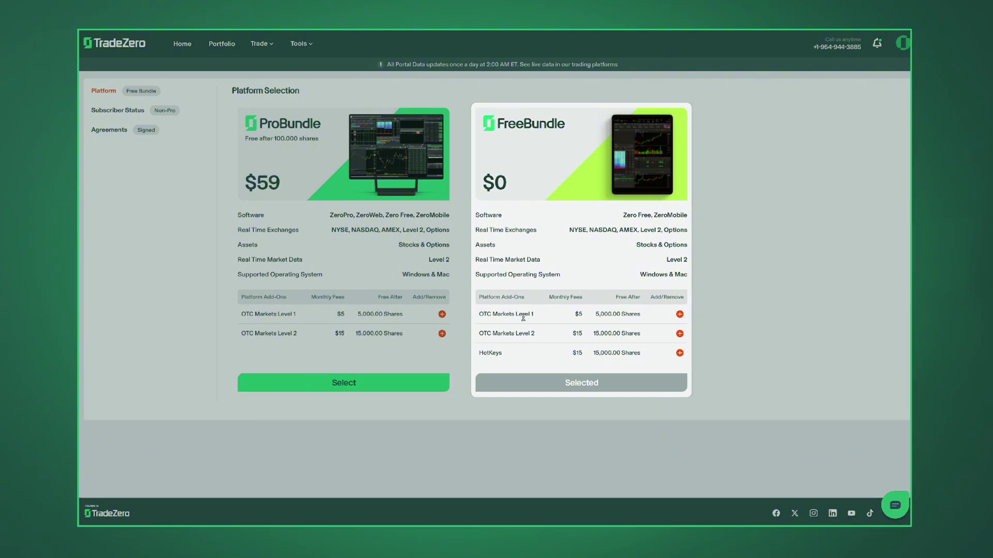
- Add OTC Markets Level 1, OTC Markets Level 2 and HotKeys add-ons to the FreeBundle
left_click(679, 314)
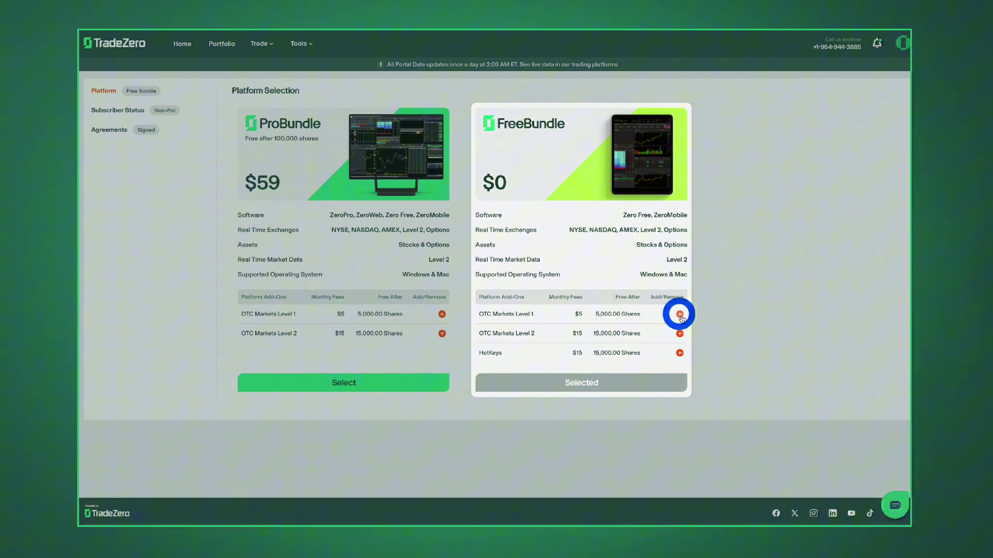
left_click(680, 333)
left_click(680, 354)
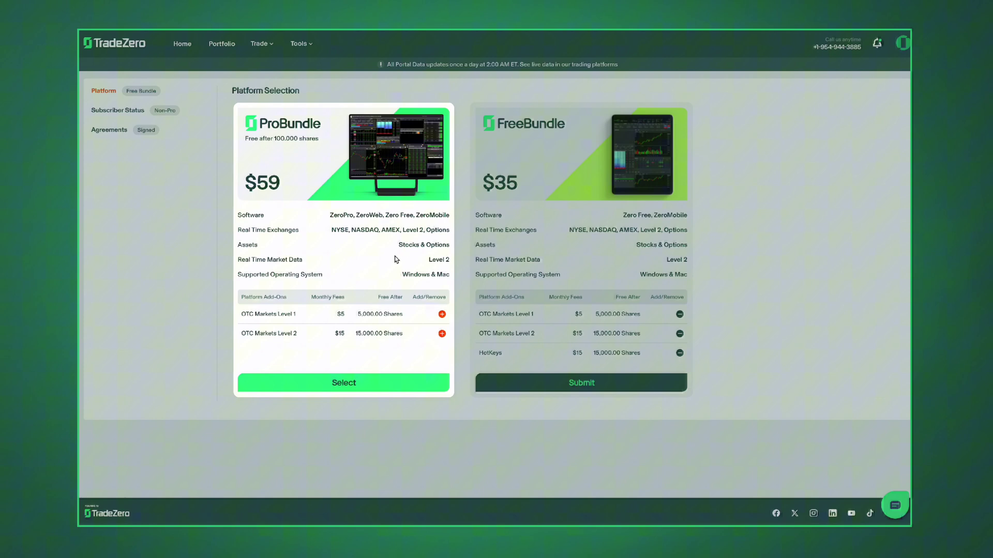
- Select the ProBundle with both OTC Markets add-ons at $79 and submit the subscription
left_click(387, 382)
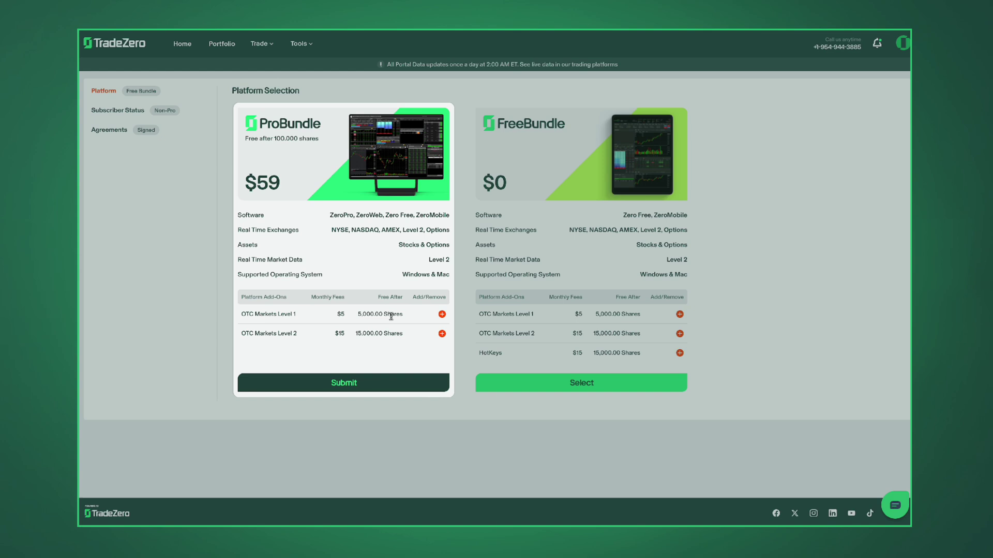
left_click(442, 314)
left_click(442, 334)
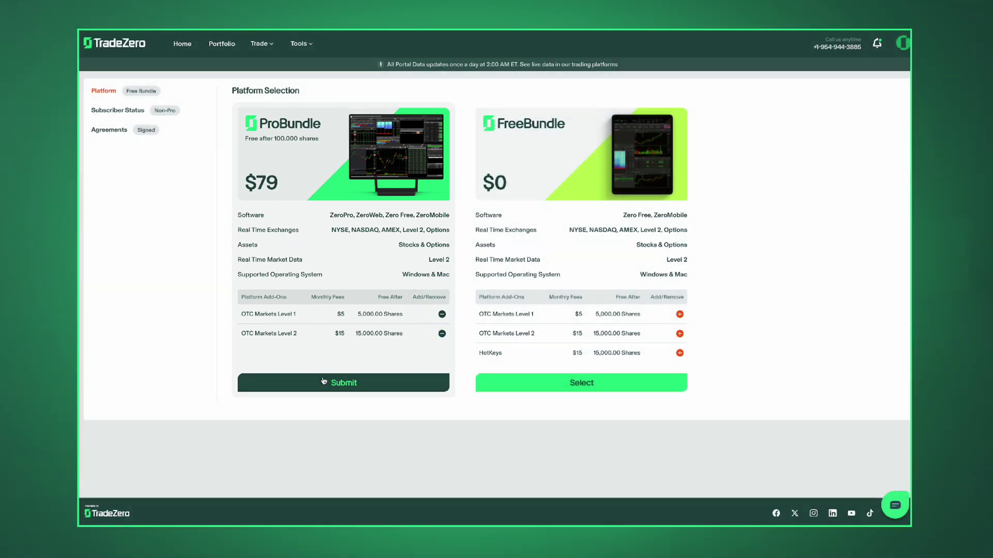
left_click(323, 379)
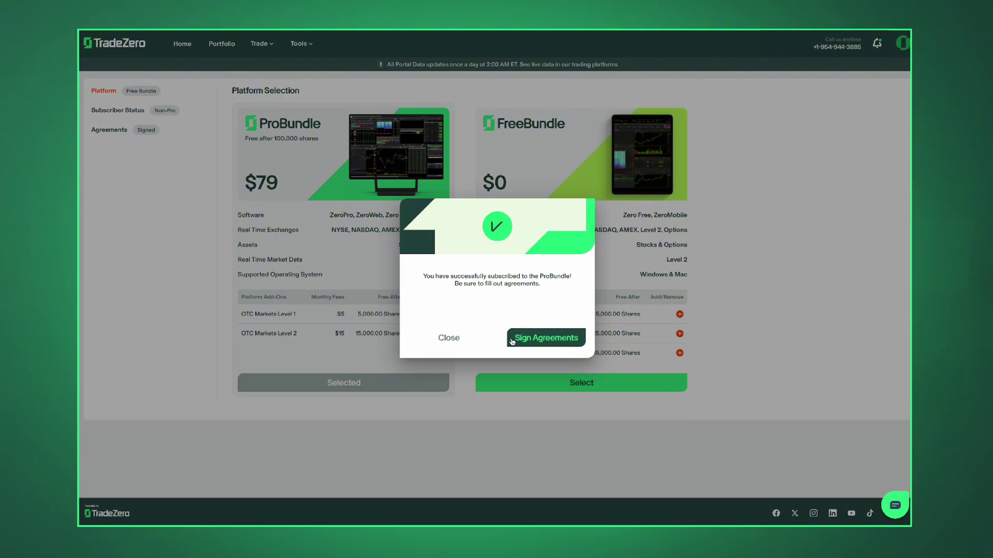
- Review the agreements list and the unsigned OTC Level I agreement, then head to the Tools menu for Risk Settings
left_click(512, 340)
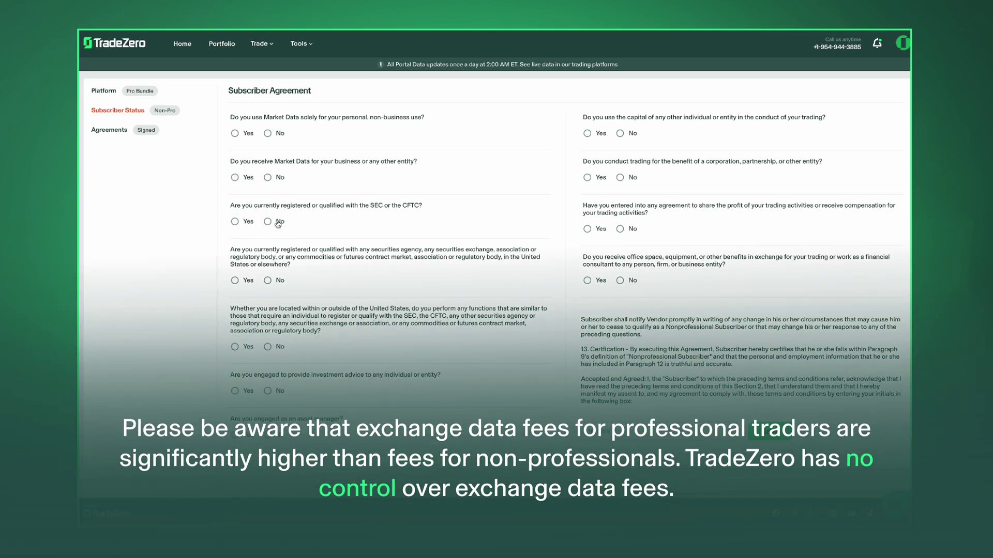
left_click(108, 130)
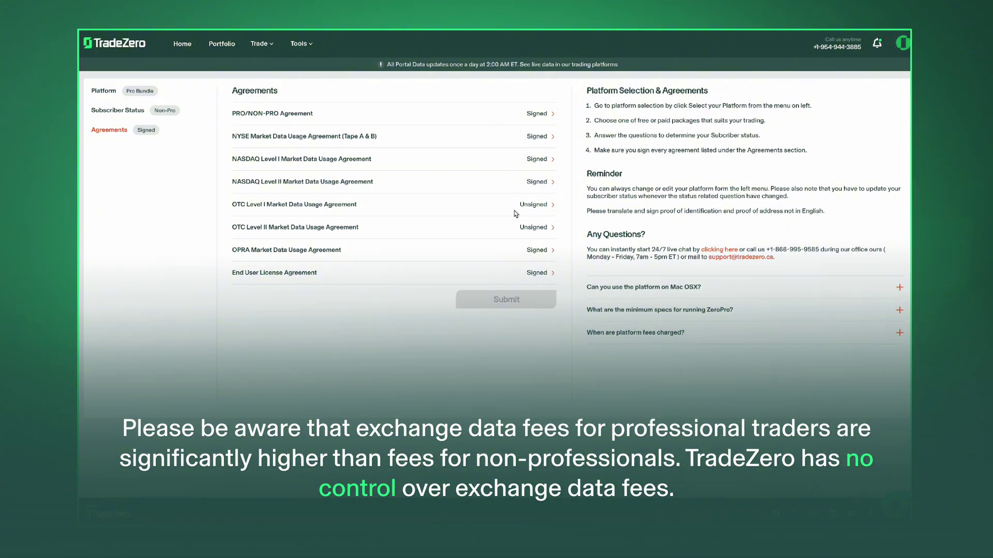
left_click(548, 205)
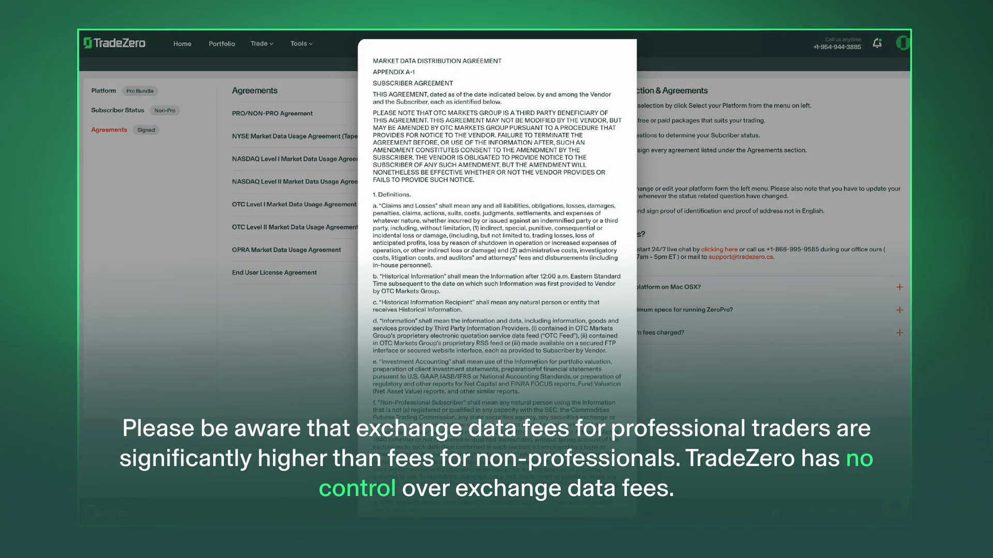
scroll(535, 311, "down", 5)
scroll(536, 365, "down", 5)
scroll(536, 365, "down", 5)
scroll(535, 365, "down", 5)
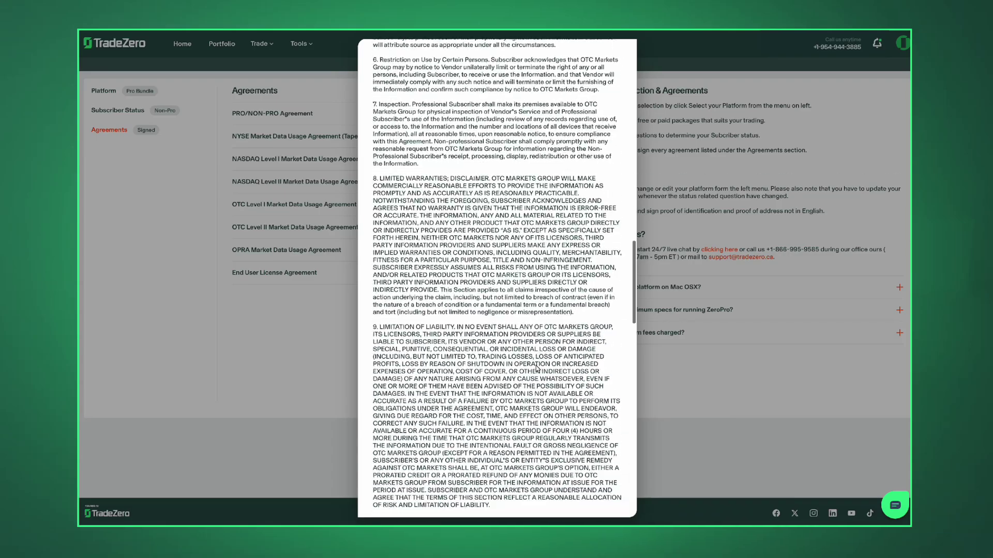
scroll(536, 365, "down", 5)
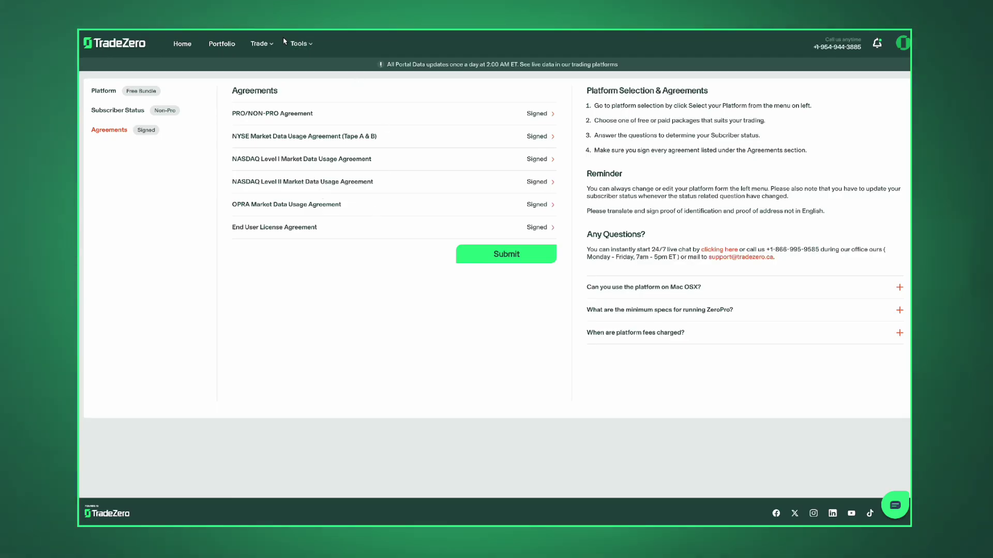
left_click(299, 44)
- Enable Daily Total Auto-Sell Loss at $500, confirm it and dismiss the applied-settings notice
left_click(313, 71)
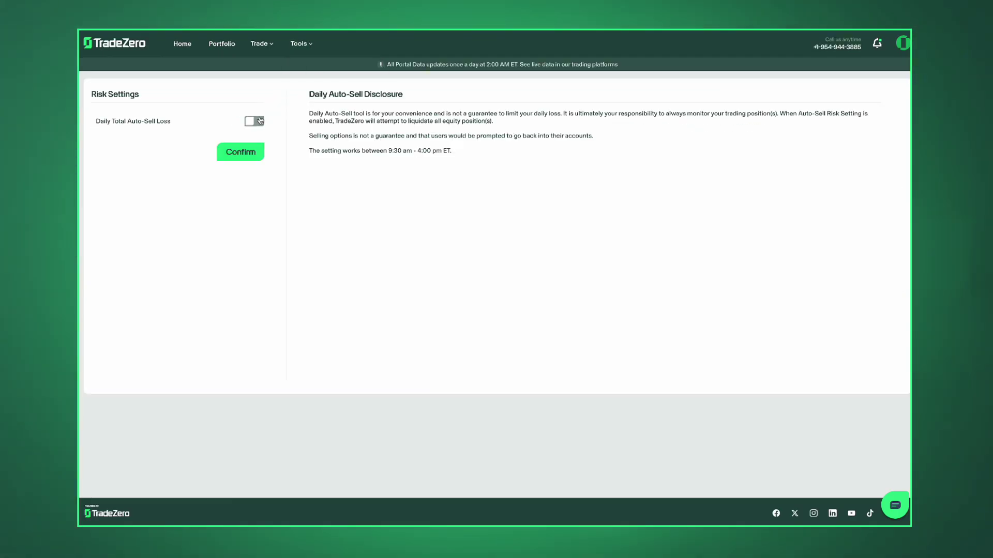
left_click(254, 121)
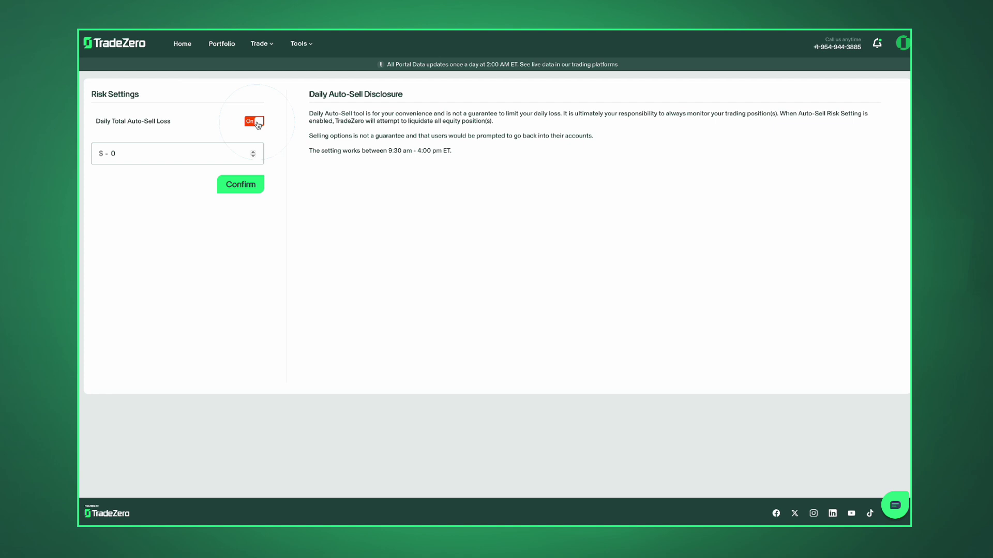
left_click(205, 153)
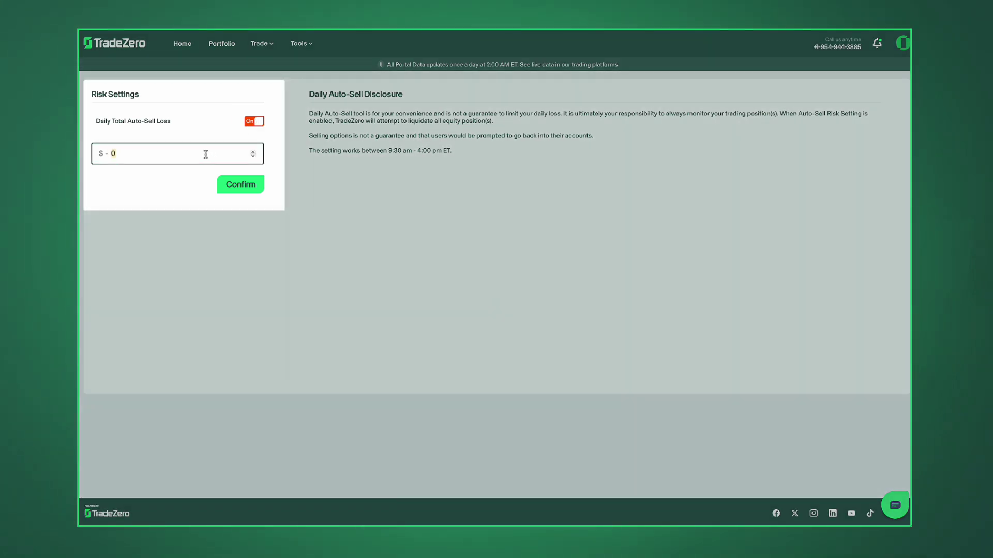
type("500")
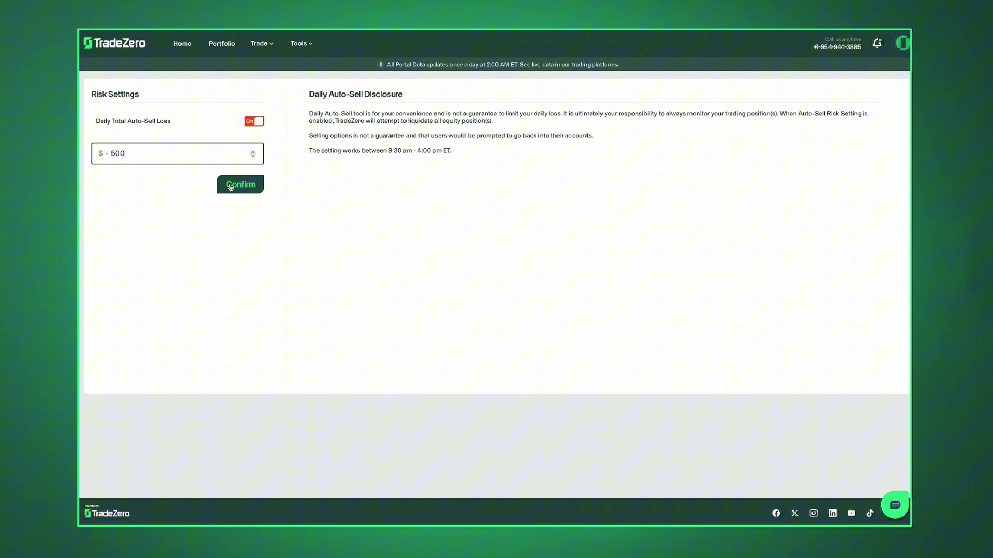
left_click(230, 186)
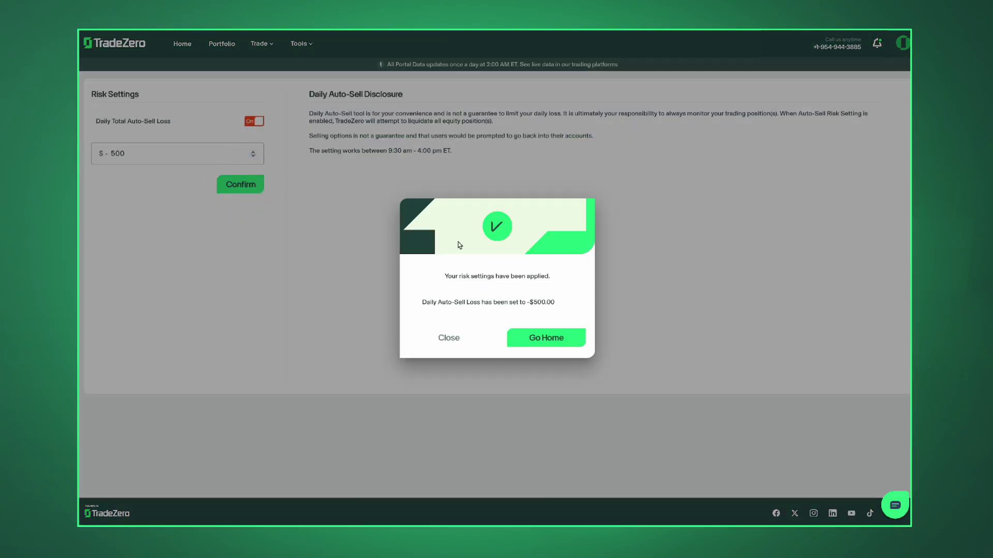
left_click(450, 337)
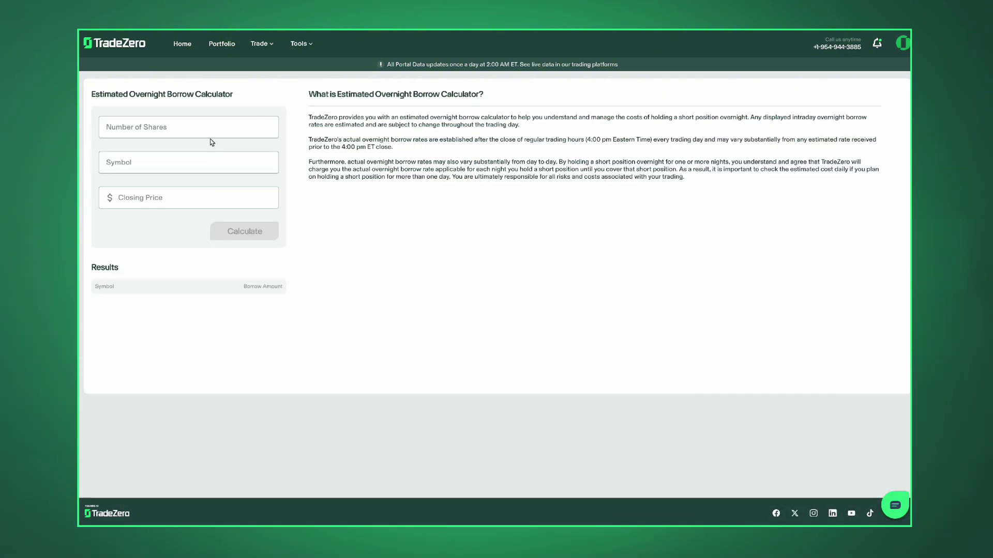
- Calculate the estimated overnight borrow cost for 100 DJT shares at a $30 closing price
left_click(210, 138)
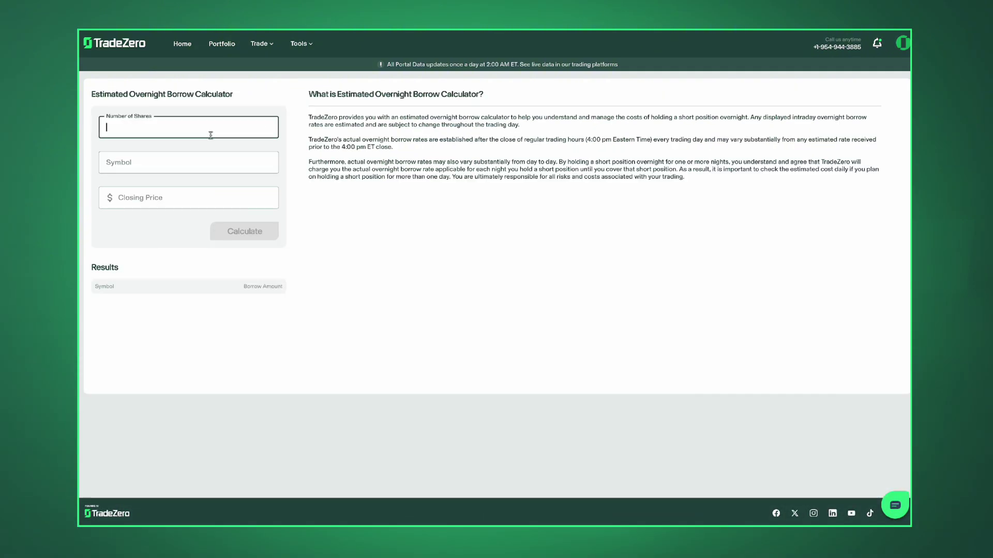
type("100")
key("Tab")
type("DJ")
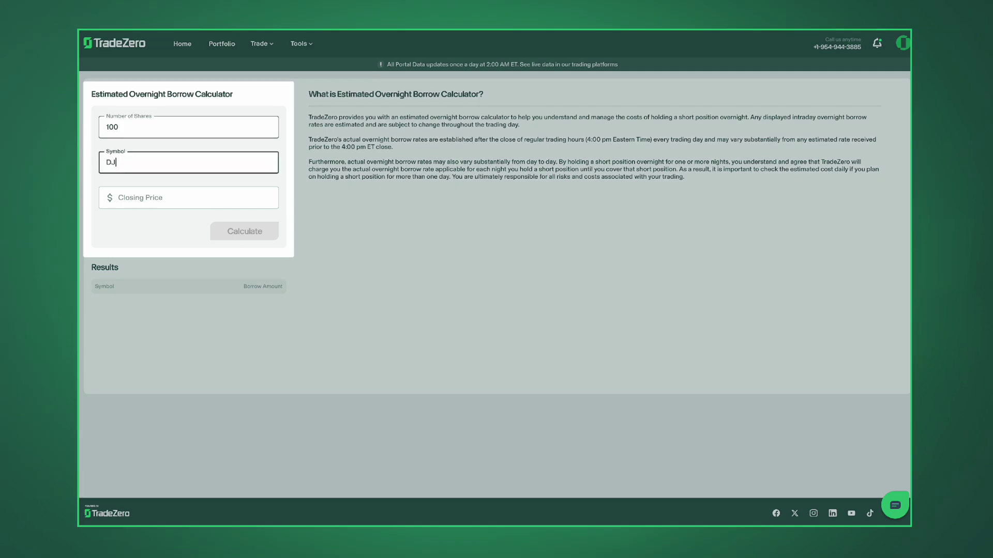
type("T")
key("Tab")
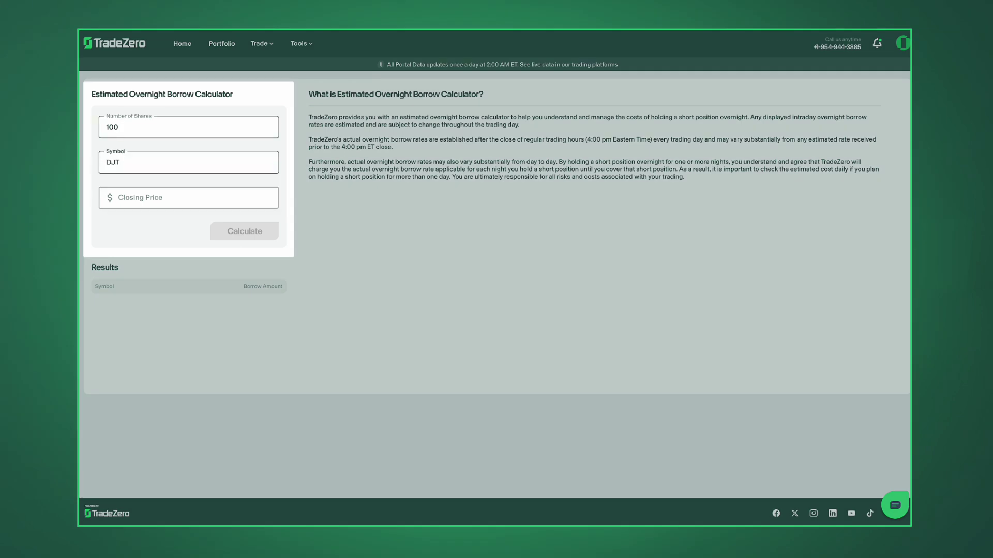
type("30")
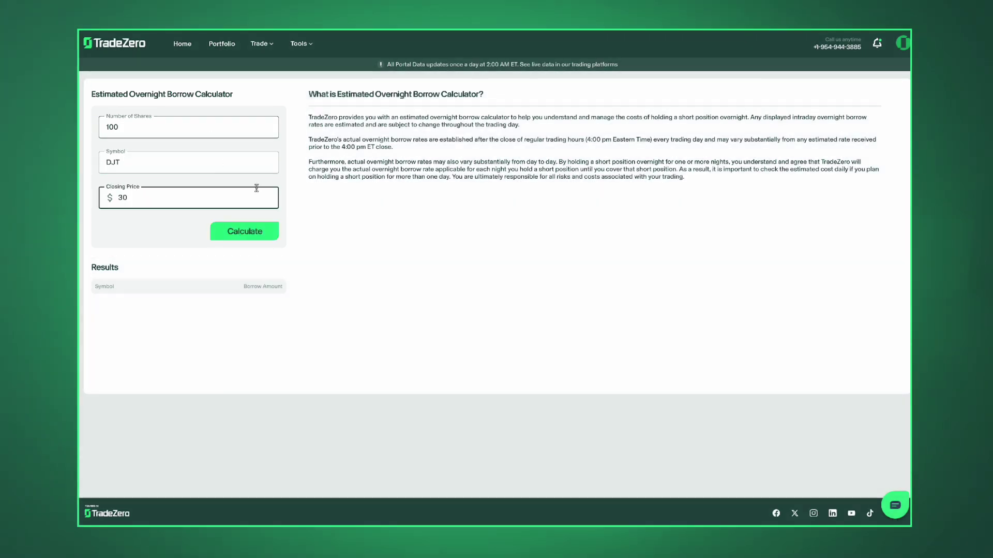
left_click(244, 232)
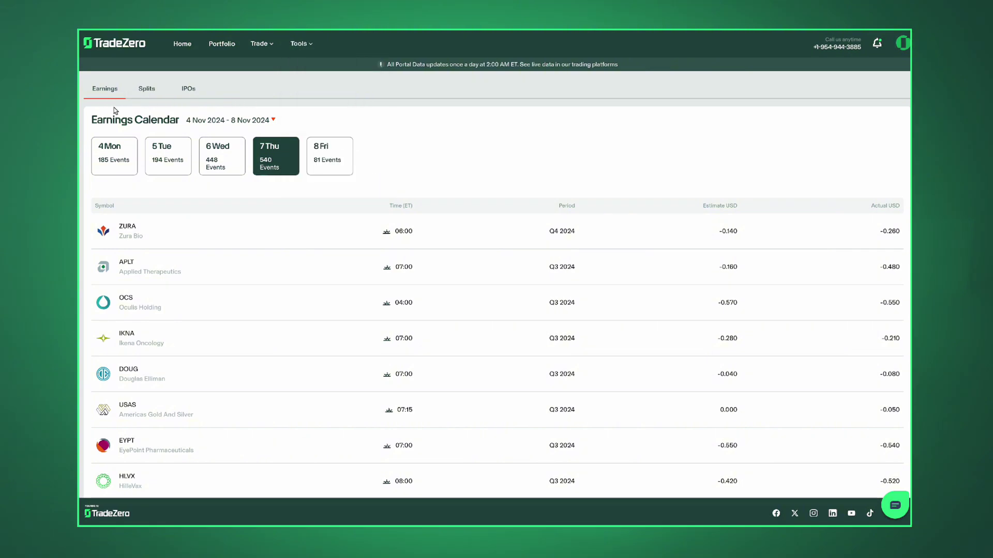
- View the Splits and IPOs calendars, then reach the Tools menu for the margin lists
left_click(146, 90)
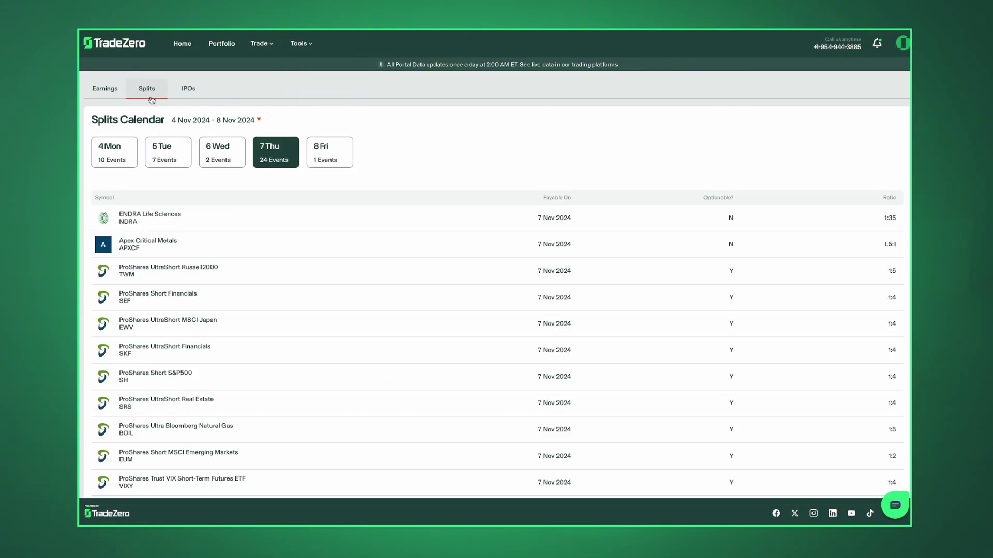
left_click(187, 90)
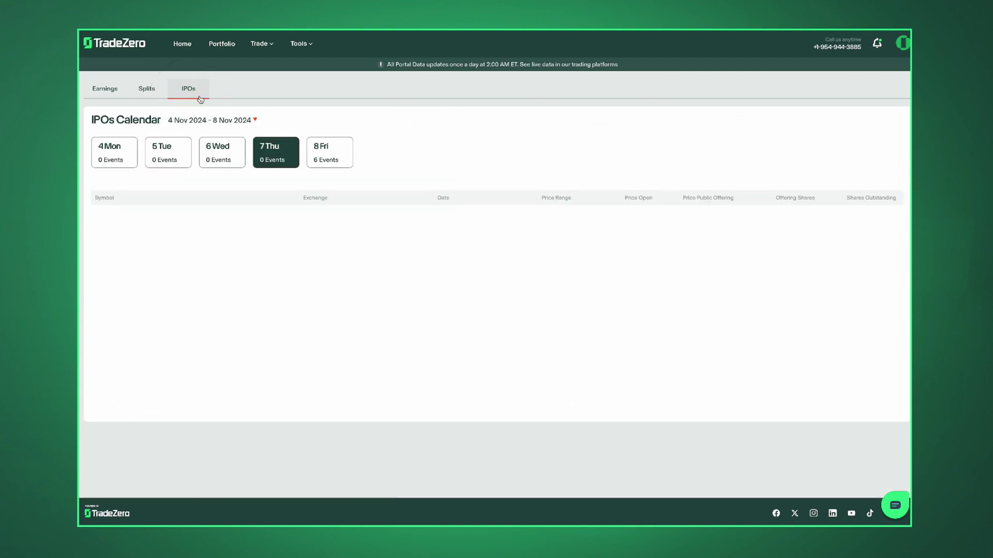
left_click(299, 43)
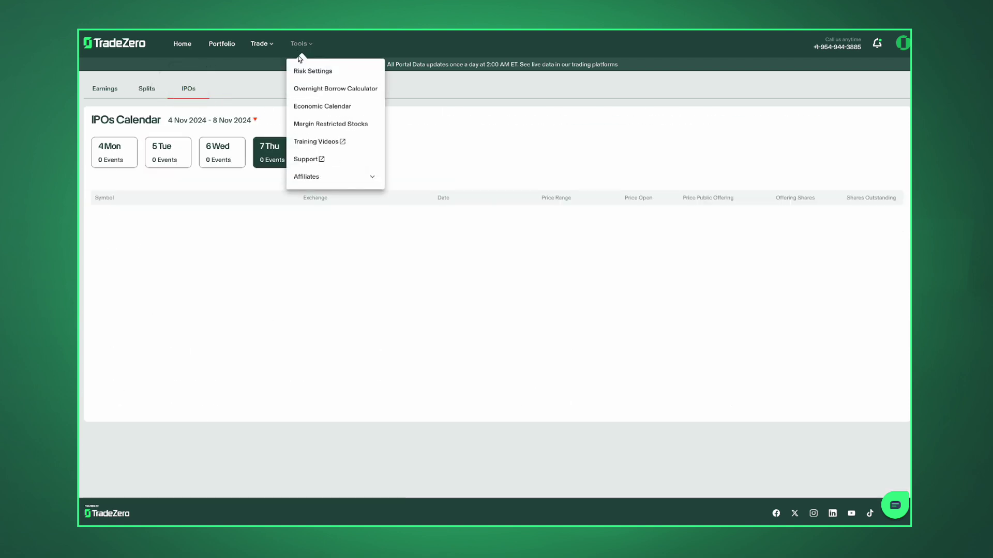
- Browse the Margin Restricted and Higher Leveraged Stocks lists, then go to Training Videos via Tools
left_click(308, 125)
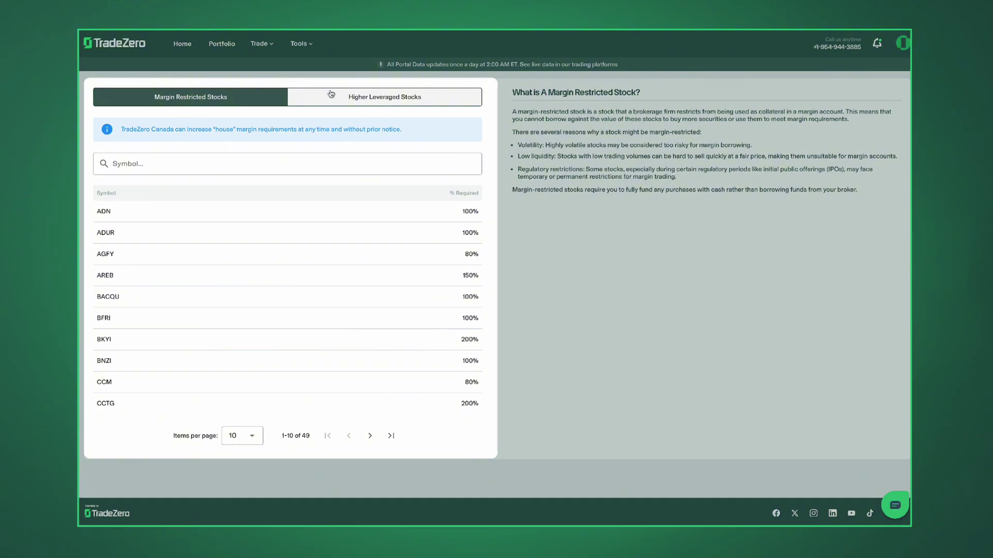
left_click(331, 97)
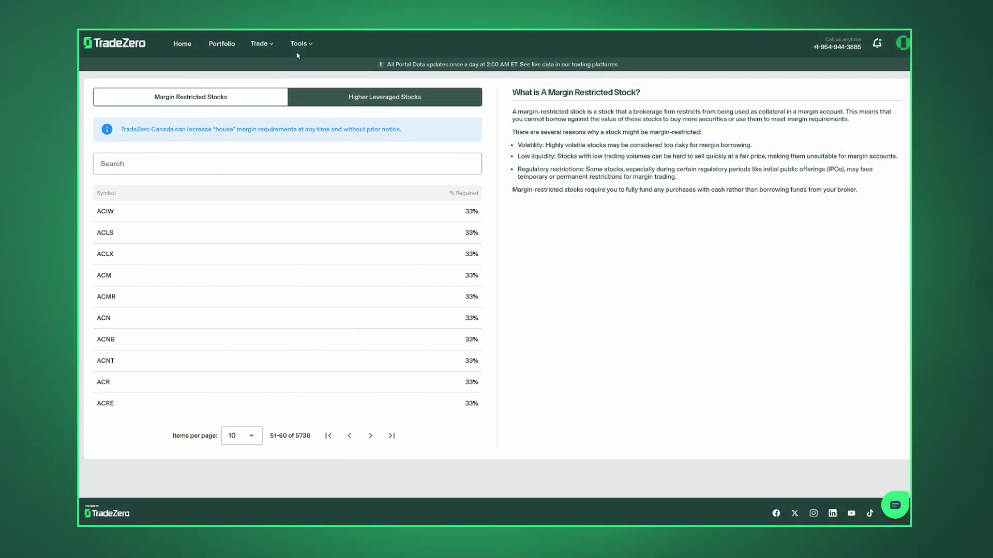
left_click(298, 43)
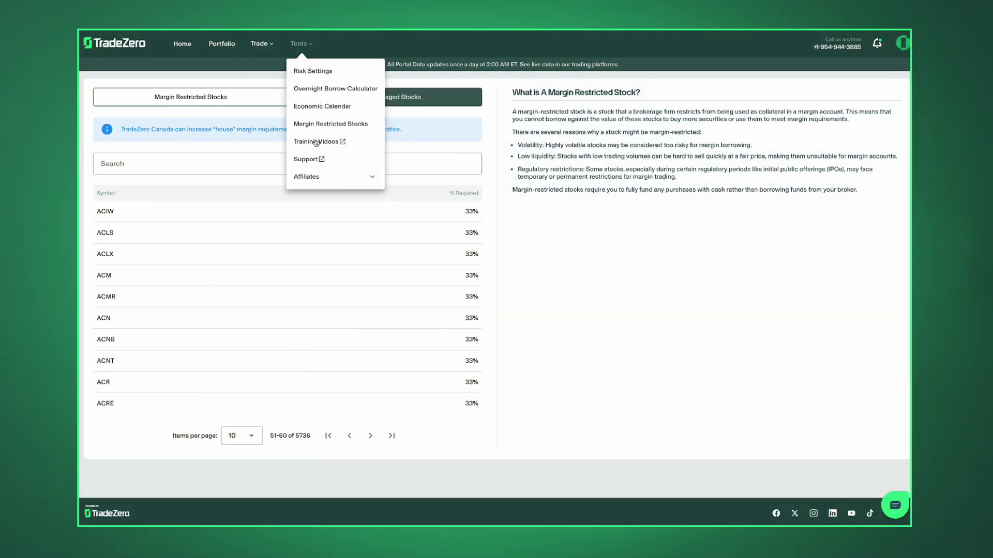
left_click(316, 141)
scroll(650, 304, "down", 5)
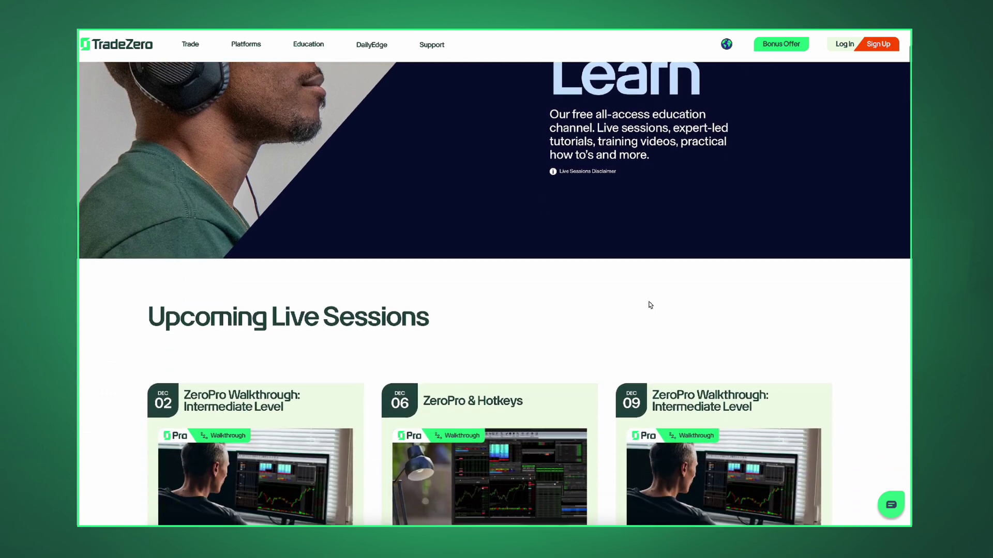
scroll(650, 304, "down", 4)
scroll(650, 304, "down", 4)
scroll(650, 304, "down", 4)
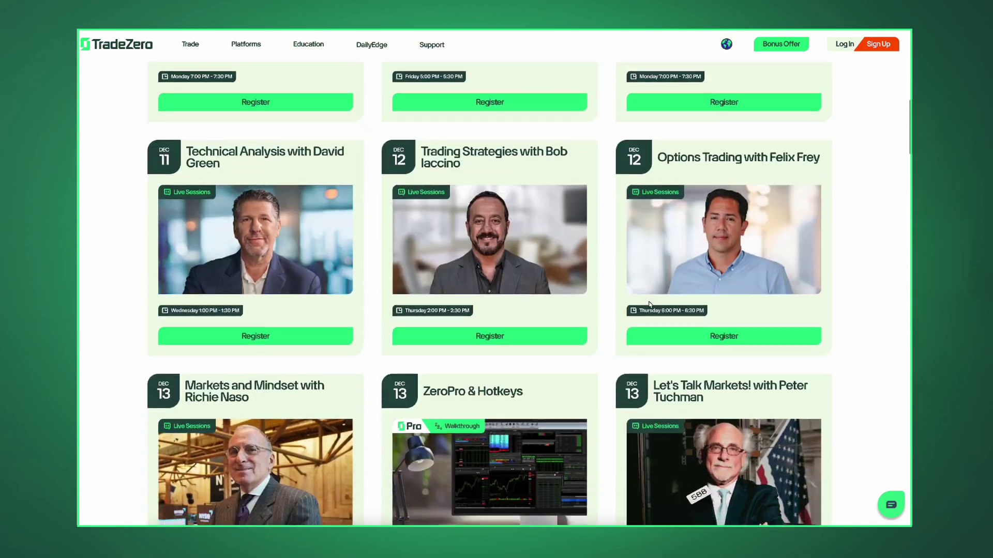
scroll(651, 304, "down", 4)
scroll(650, 304, "down", 4)
scroll(650, 304, "down", 4)
scroll(651, 304, "down", 4)
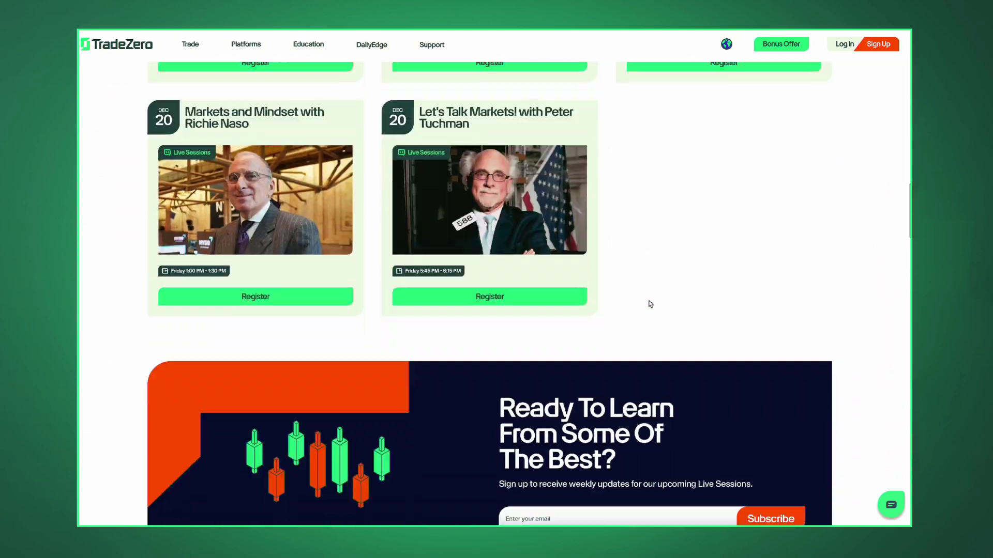
scroll(650, 304, "down", 3)
scroll(650, 304, "down", 4)
scroll(650, 305, "down", 4)
scroll(650, 305, "down", 4)
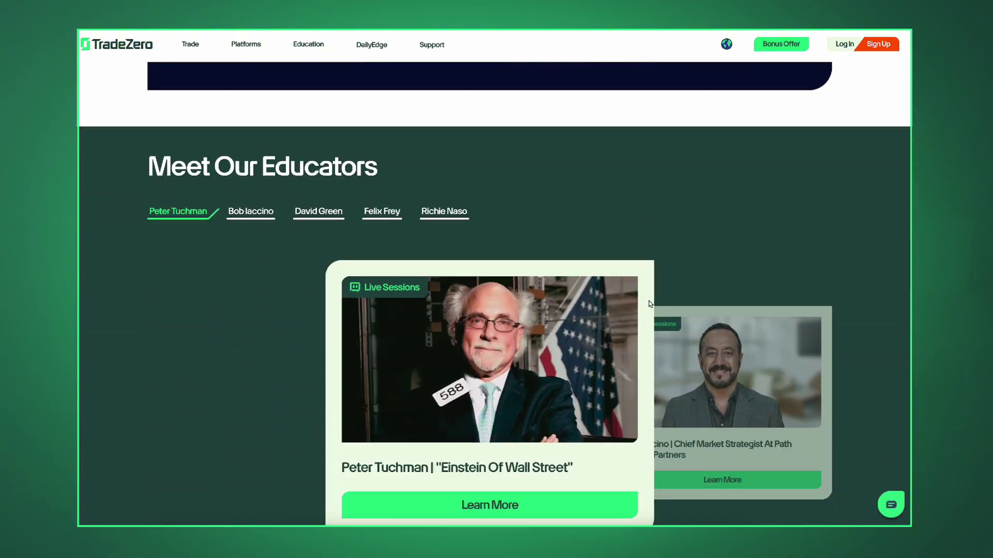
scroll(650, 305, "down", 3)
scroll(651, 304, "down", 4)
scroll(650, 305, "down", 3)
scroll(650, 304, "down", 3)
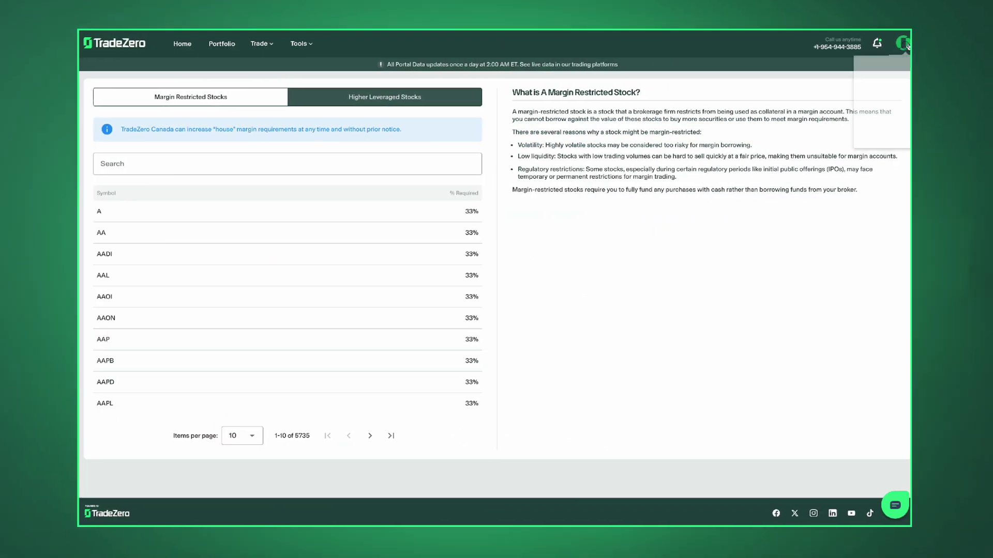
- On Refer a Friend, fill in the friend's first name, last name and email for the $100 credit invite
left_click(904, 44)
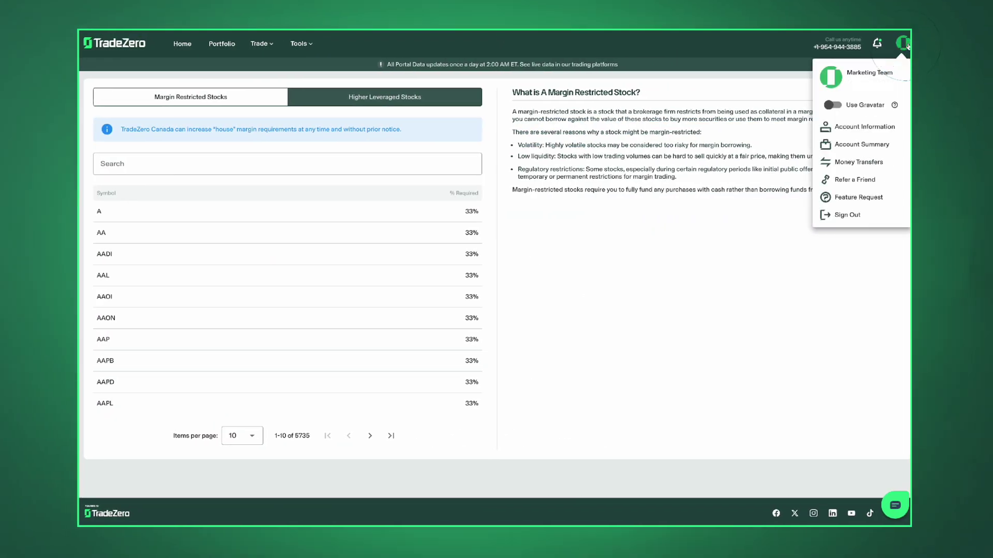
left_click(854, 180)
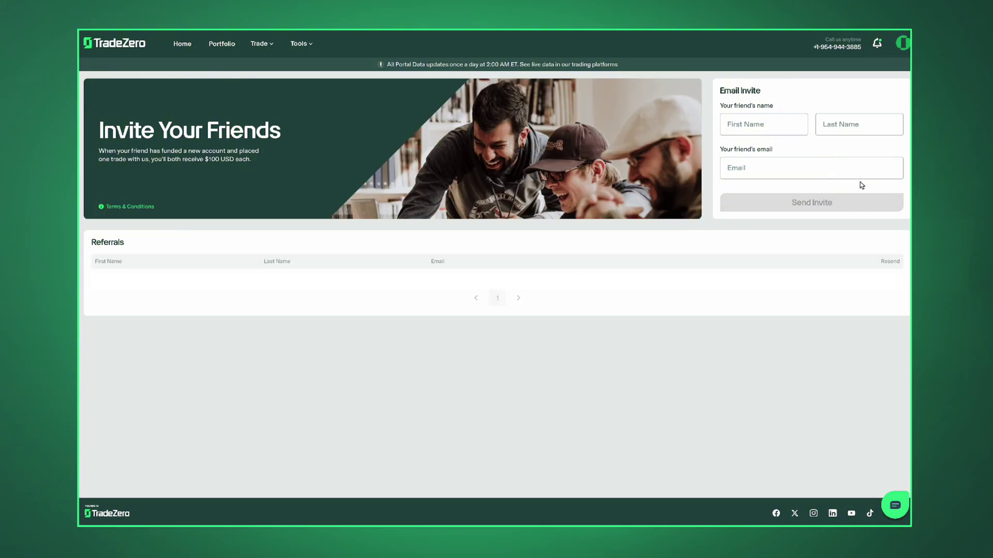
type("Name")
key("Tab")
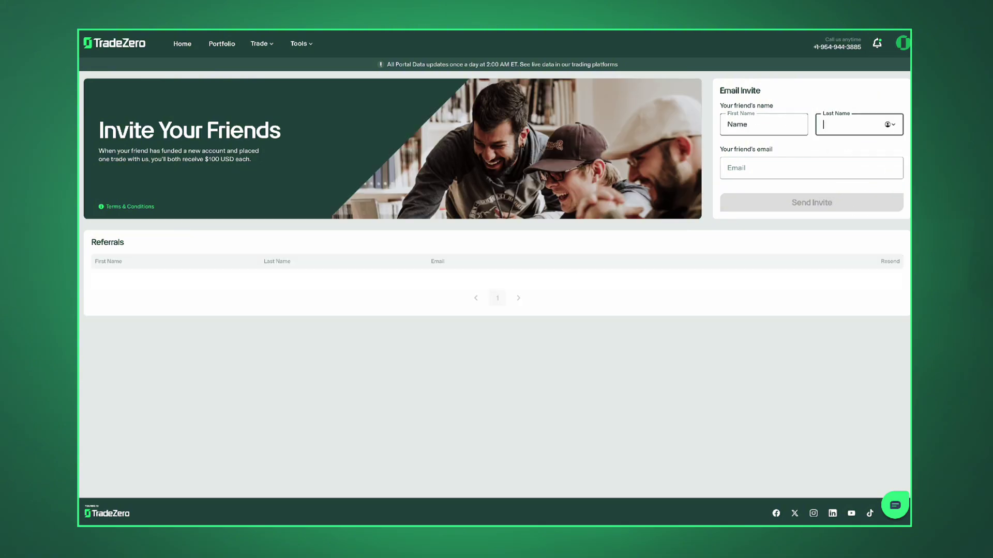
type("me")
key("Tab")
type("E")
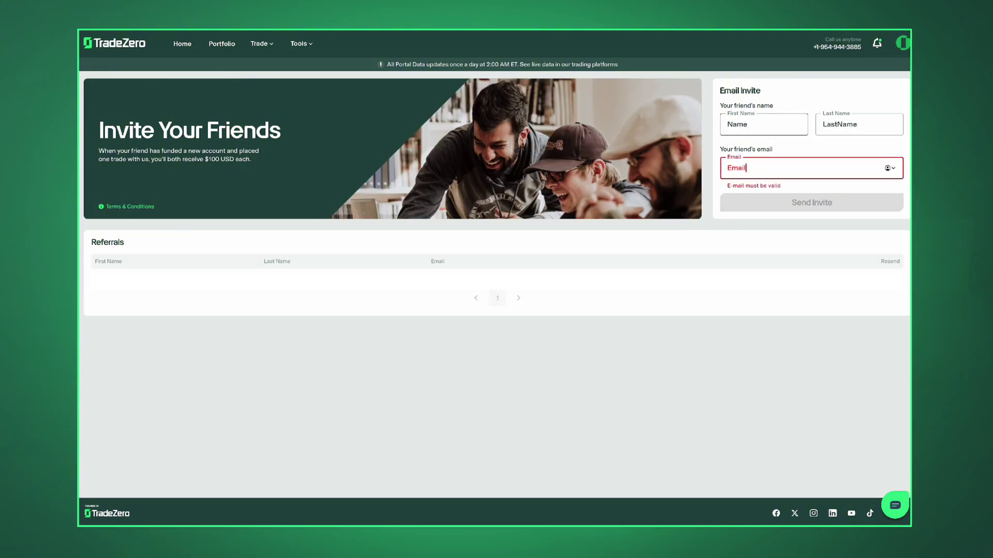
type(".com")
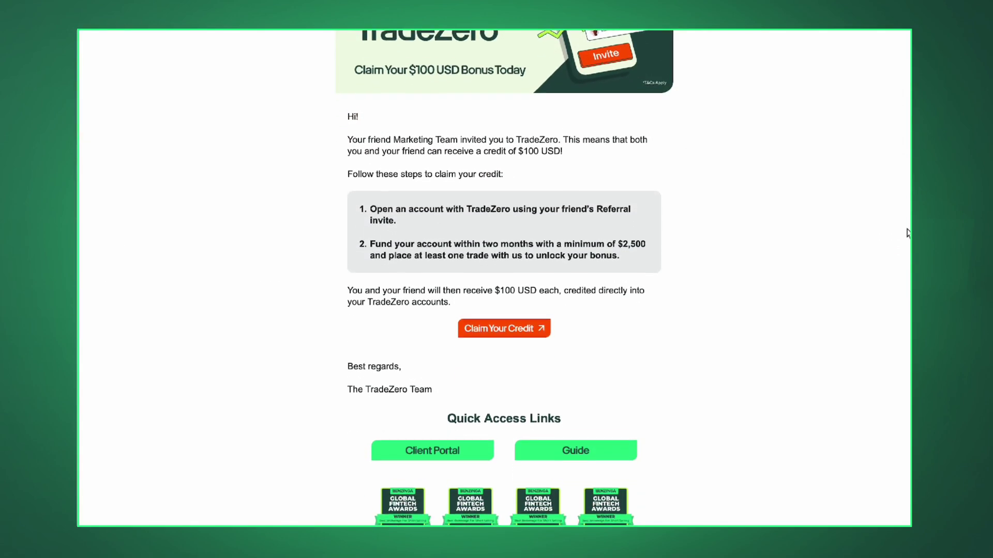
scroll(907, 232, "down", 2)
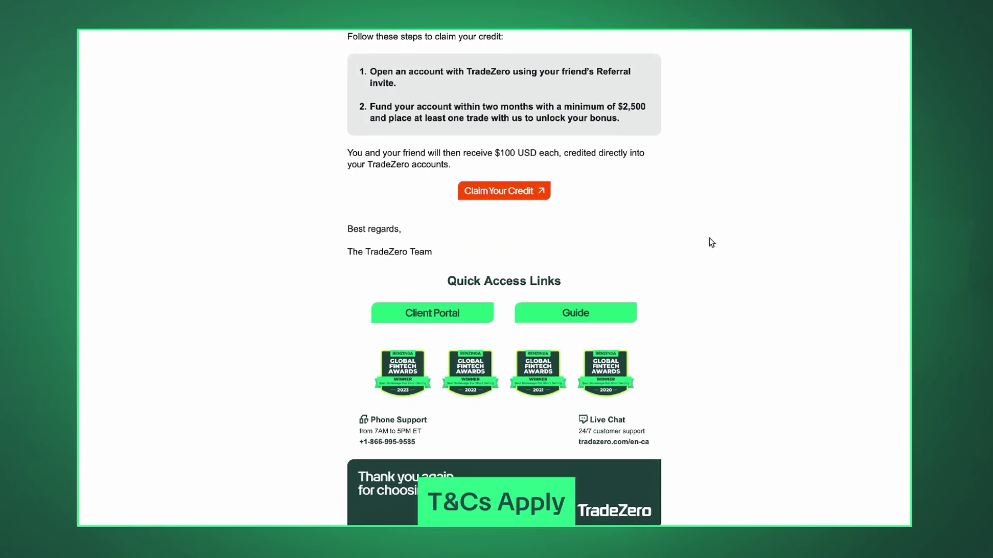